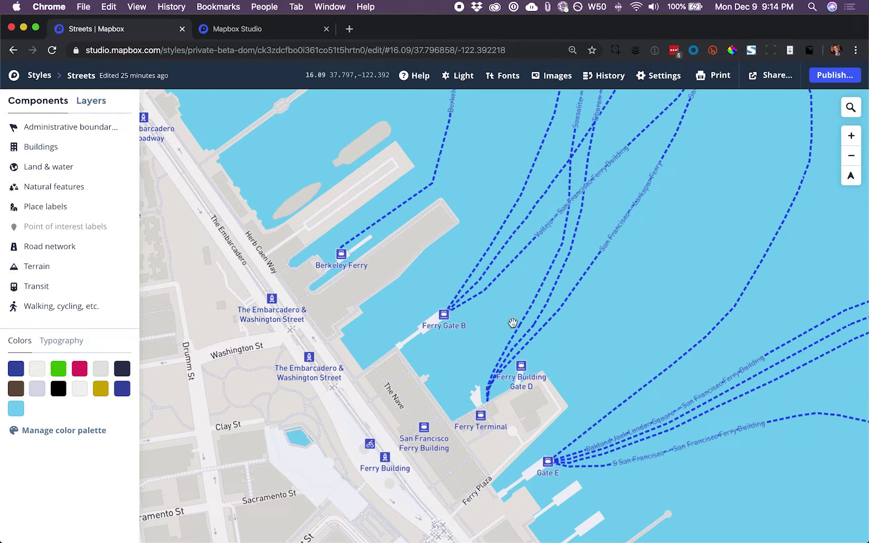
Step: Create a new style from the Streets template, zoom in on San Francisco, and show its layers
left_click(232, 31)
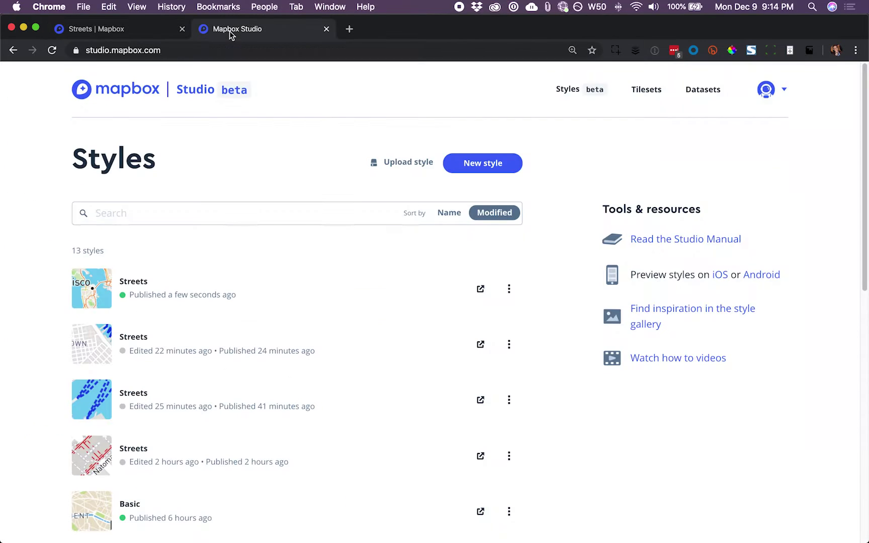
left_click(498, 171)
left_click(235, 236)
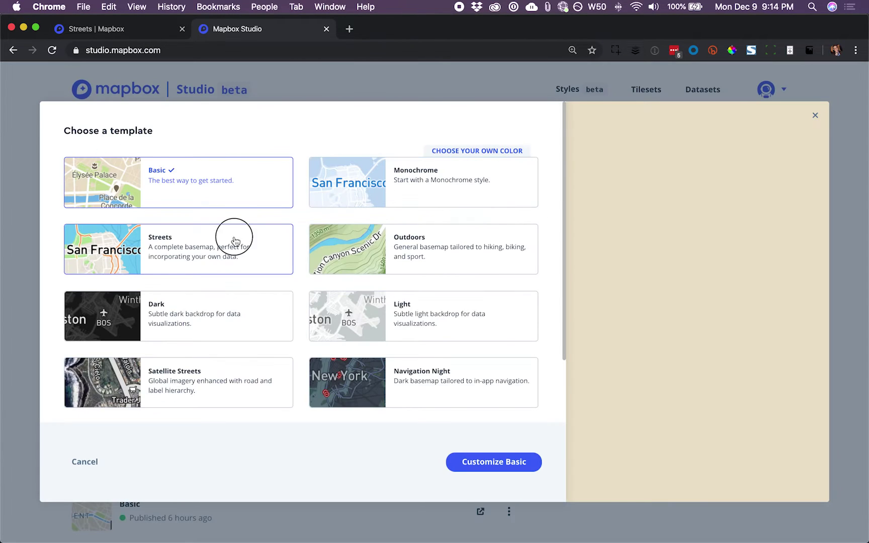
left_click(466, 465)
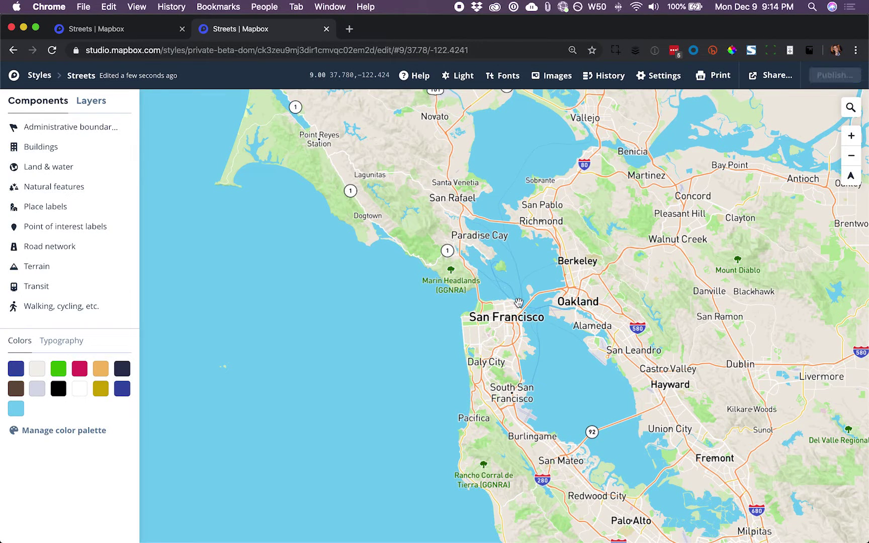
scroll(518, 302, "up", 5)
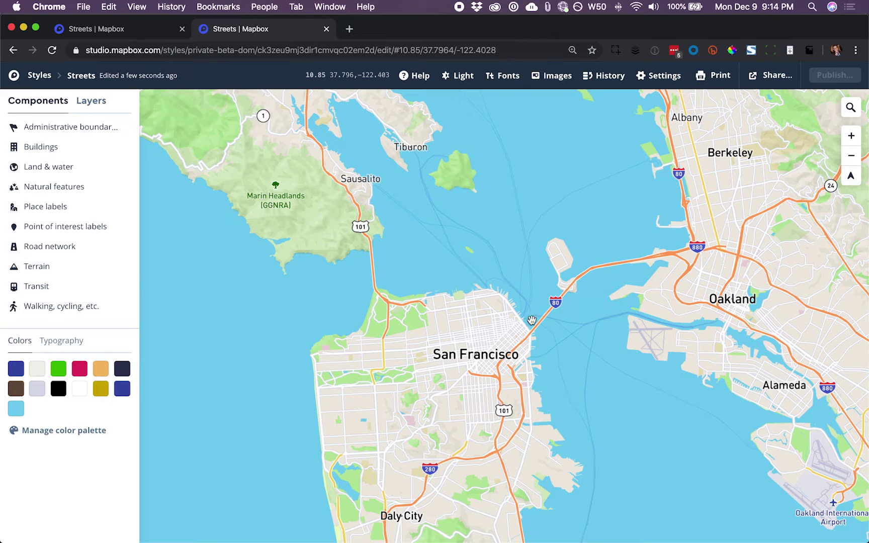
scroll(526, 323, "up", 2)
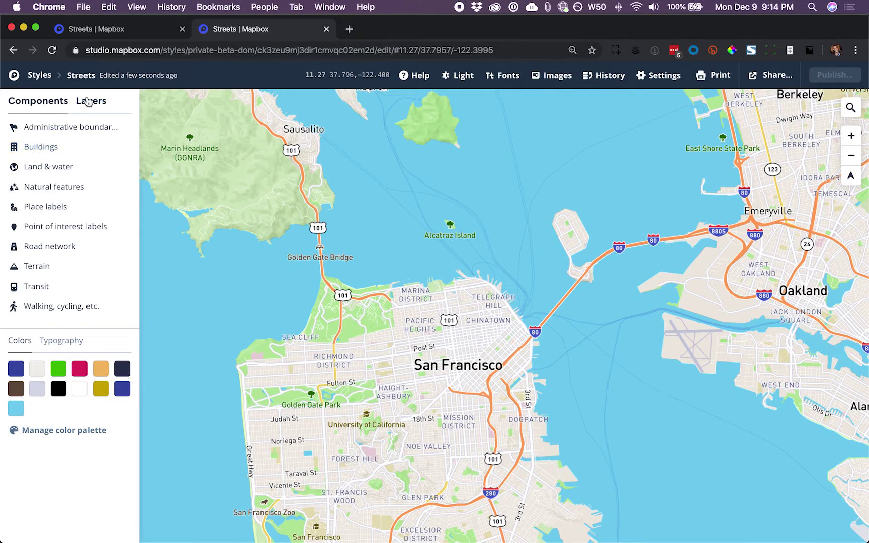
left_click(87, 100)
scroll(90, 301, "down", 5)
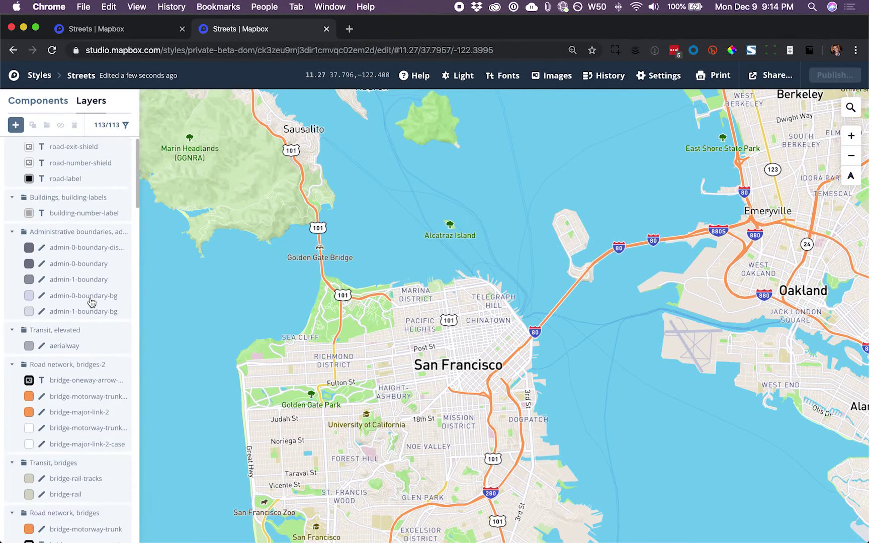
scroll(91, 302, "down", 15)
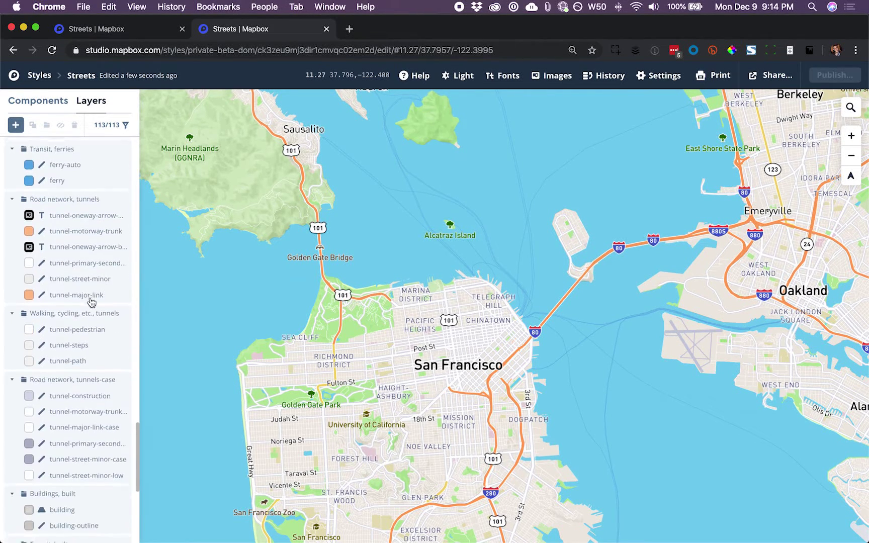
left_click(41, 110)
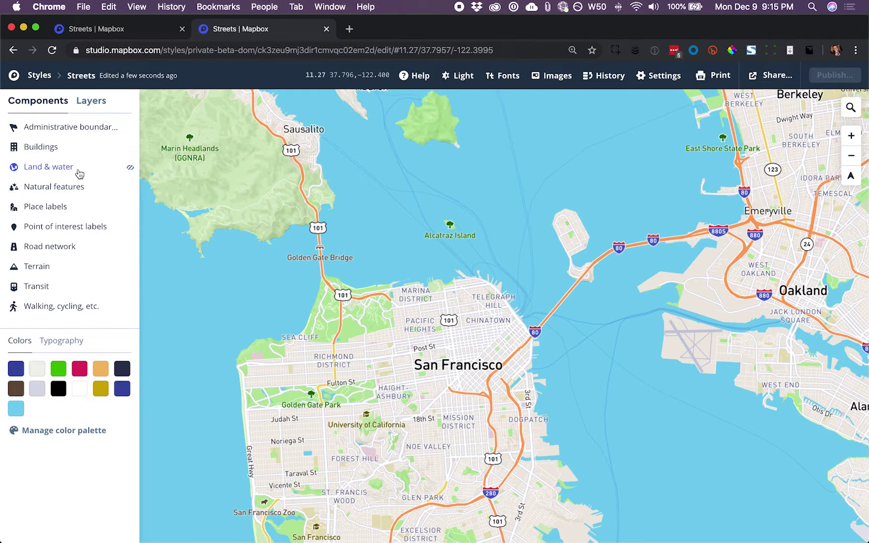
Step: Switch off Landuse under Land & water so parks no longer show as coloured fills
left_click(61, 172)
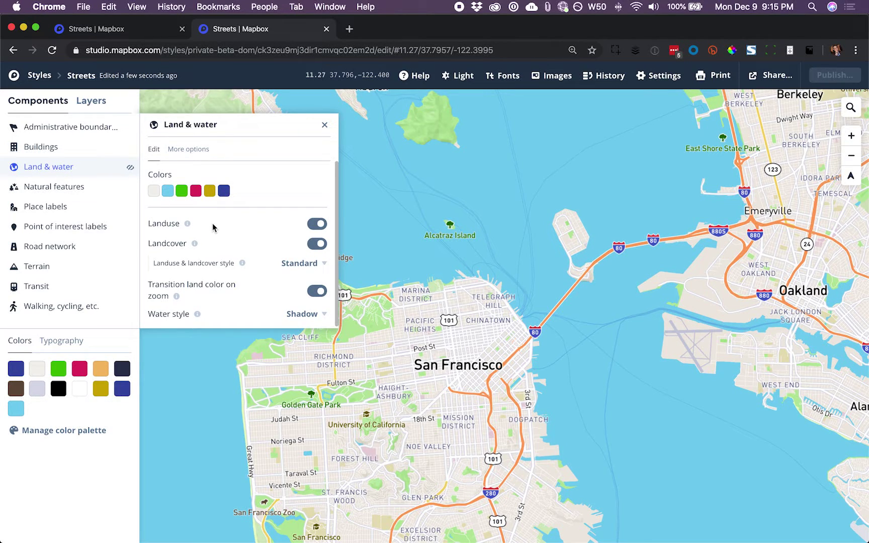
mouse_move(189, 227)
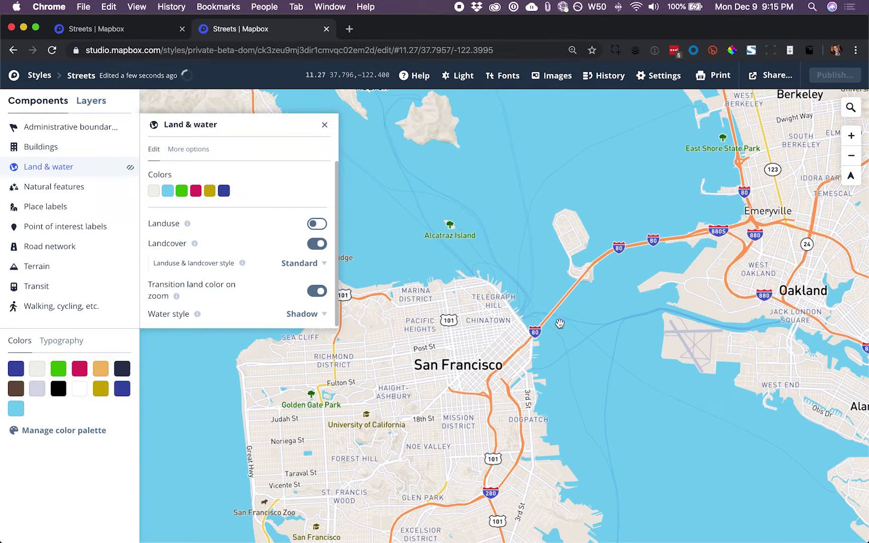
scroll(515, 322, "up", 5)
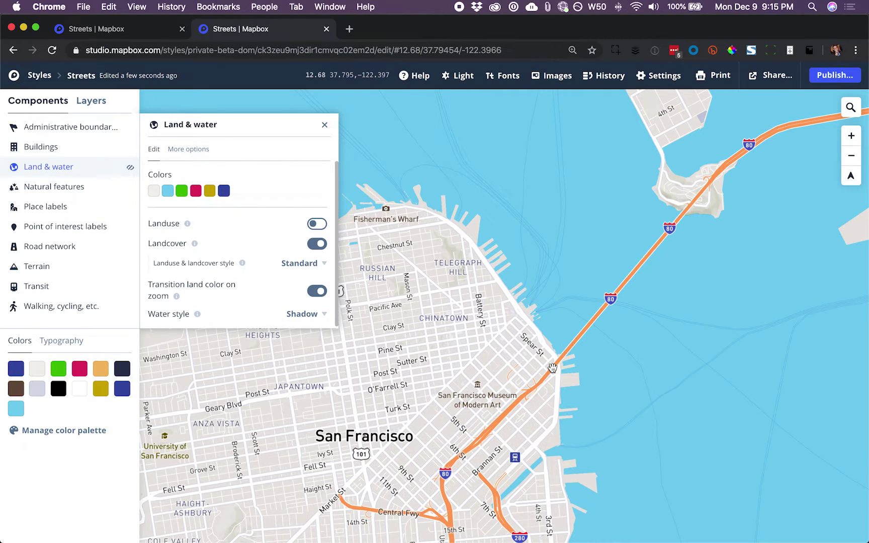
left_click(552, 368)
Step: Change the motorways and trunks colour from orange #f4bc66 to pale grey #cfcfcf
left_click(536, 316)
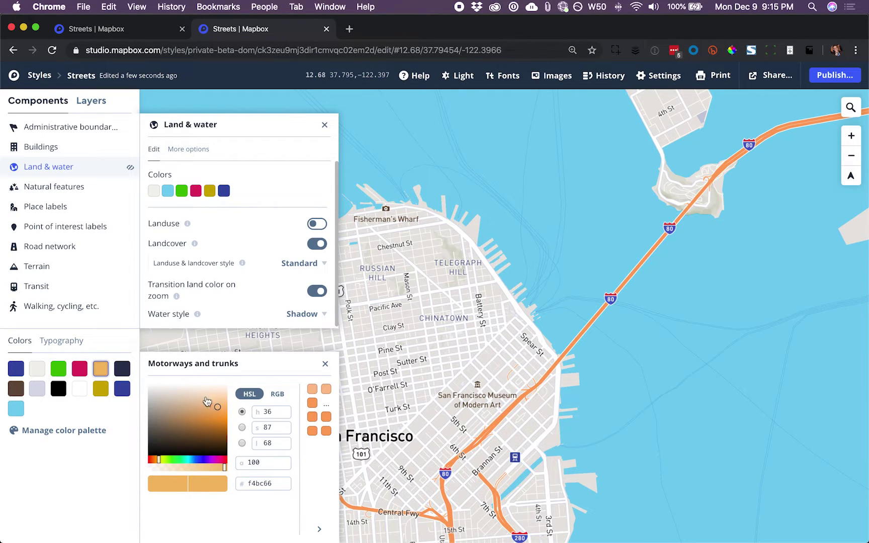
left_click_drag(206, 404, 135, 401)
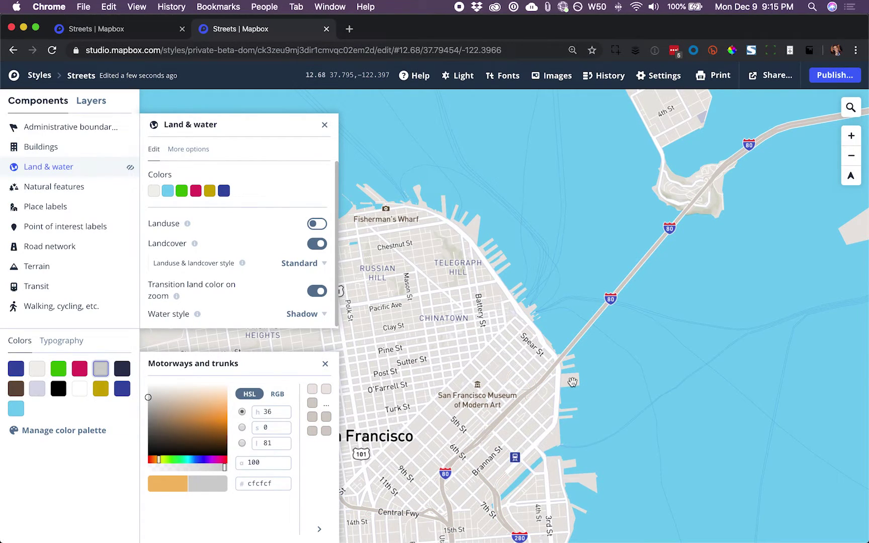
left_click(609, 300)
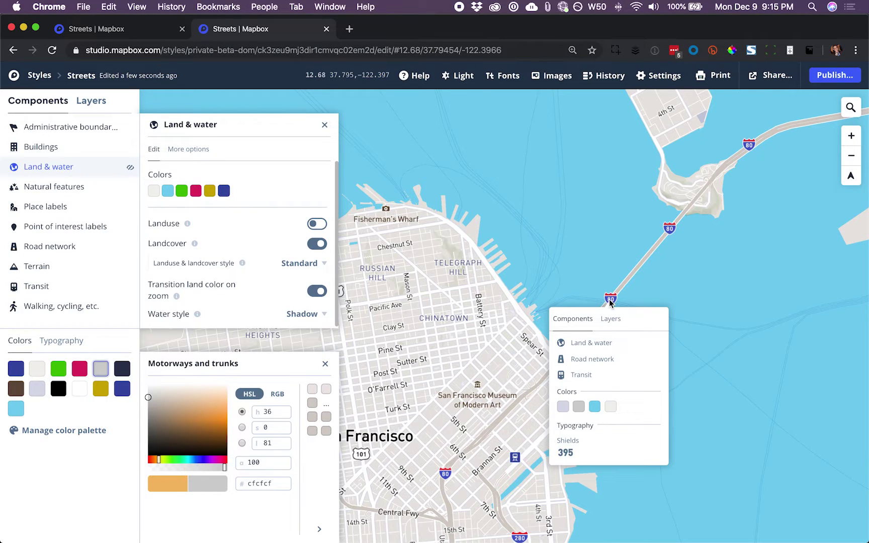
Step: Turn off the Shield toggle in Road network to remove the I-80 and other route markers
left_click(592, 359)
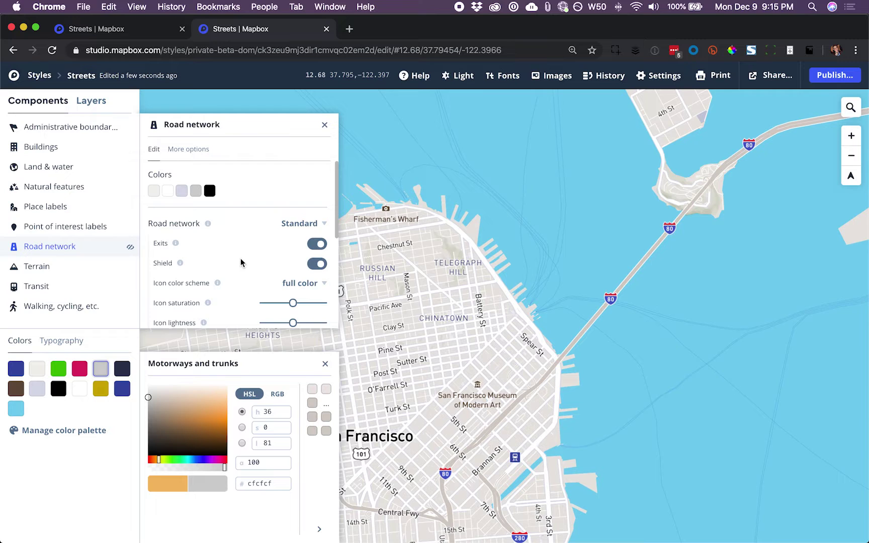
scroll(240, 262, "down", 5)
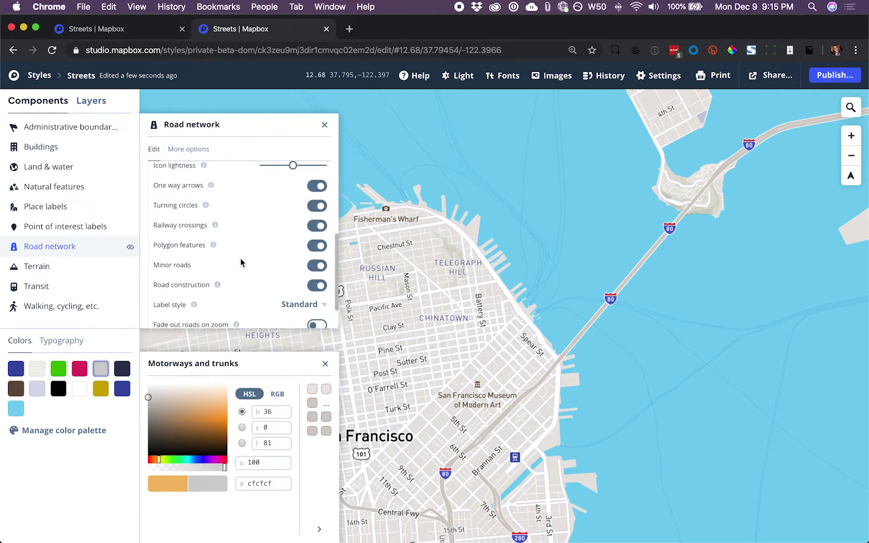
scroll(241, 262, "up", 5)
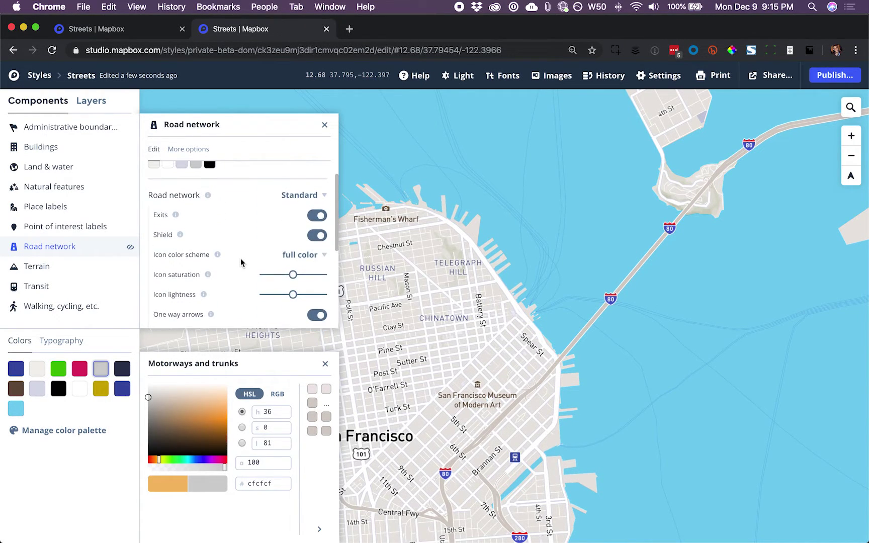
left_click(319, 236)
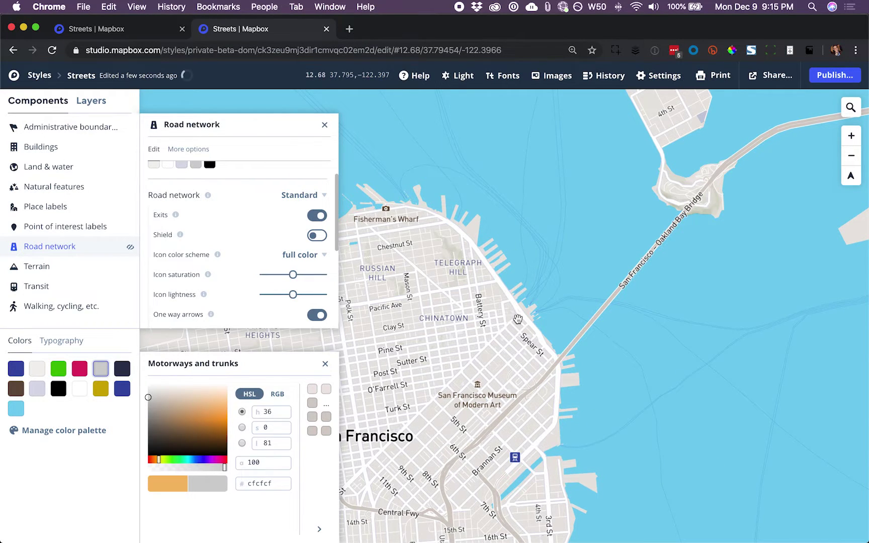
scroll(518, 319, "up", 3)
Step: Close the Road network and colour panels, pan to Fisherman's Wharf, and open Transit settings
left_click(325, 125)
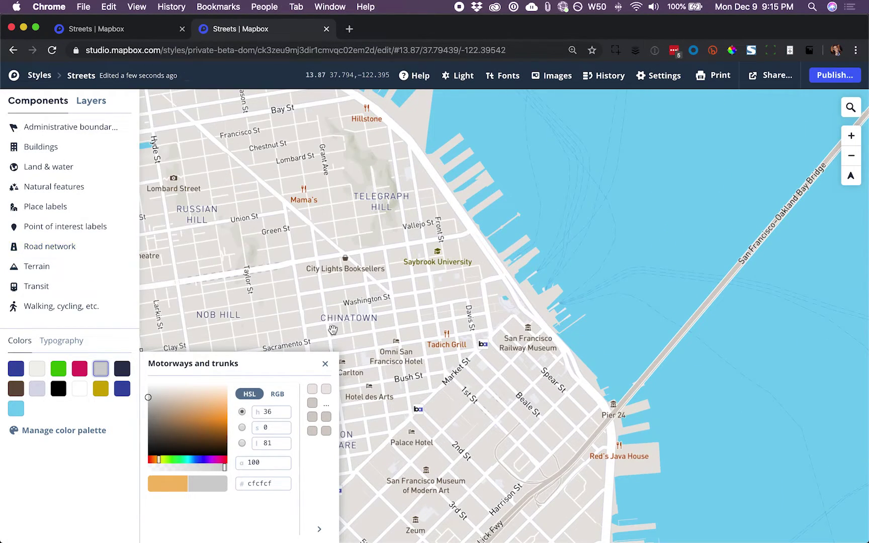
left_click(325, 364)
left_click_drag(574, 319, 561, 379)
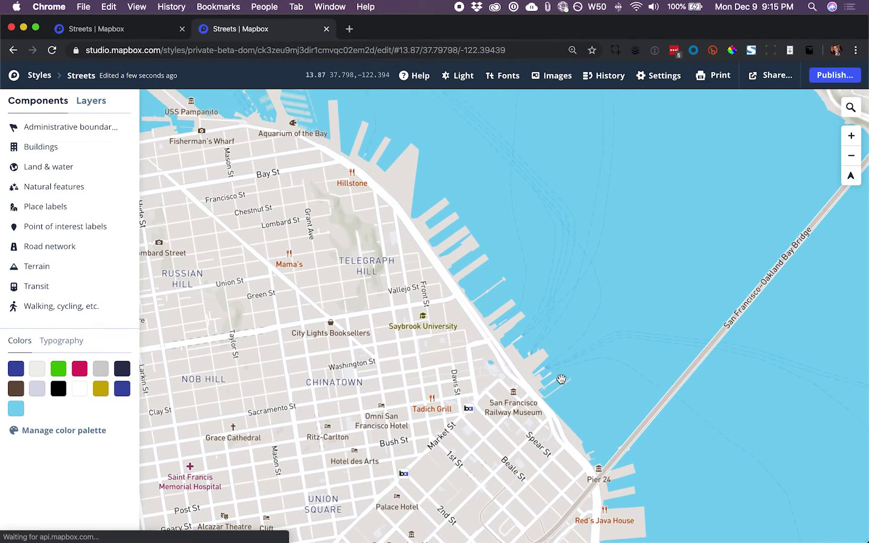
left_click(544, 311)
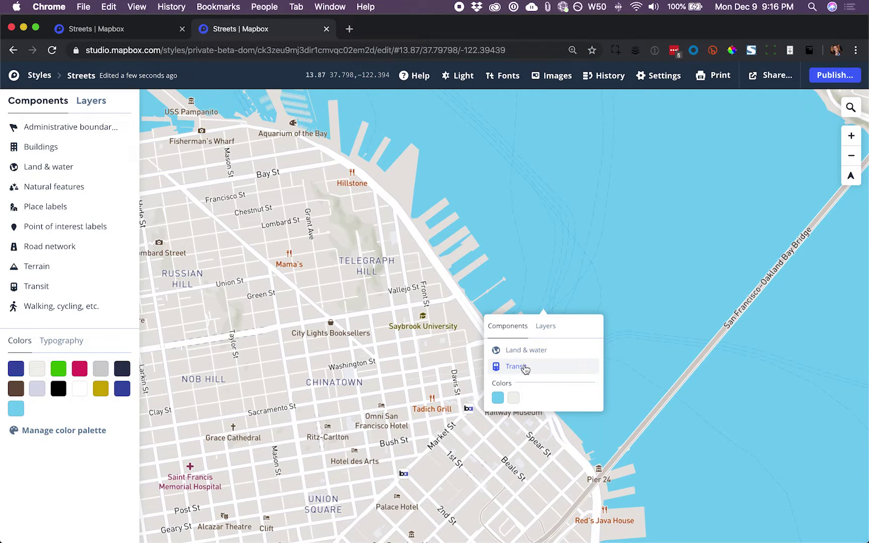
left_click(518, 366)
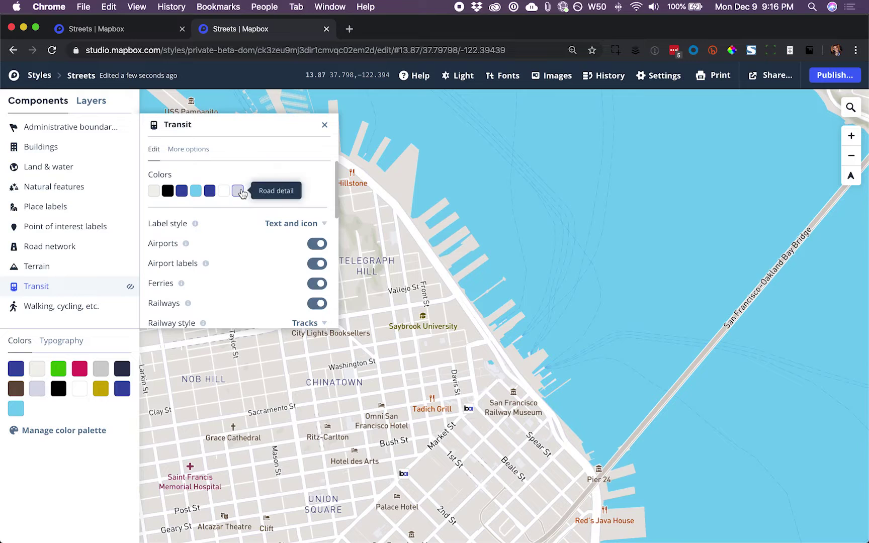
scroll(241, 294, "down", 3)
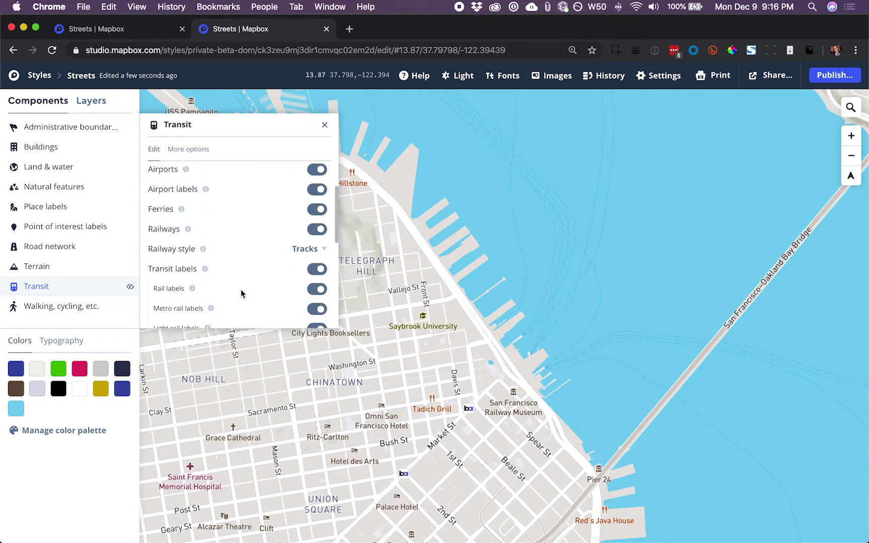
left_click(319, 212)
Step: Turn Ferries back on, then open the ferry layer's style editor from the bay's layer list
left_click(320, 211)
left_click(324, 124)
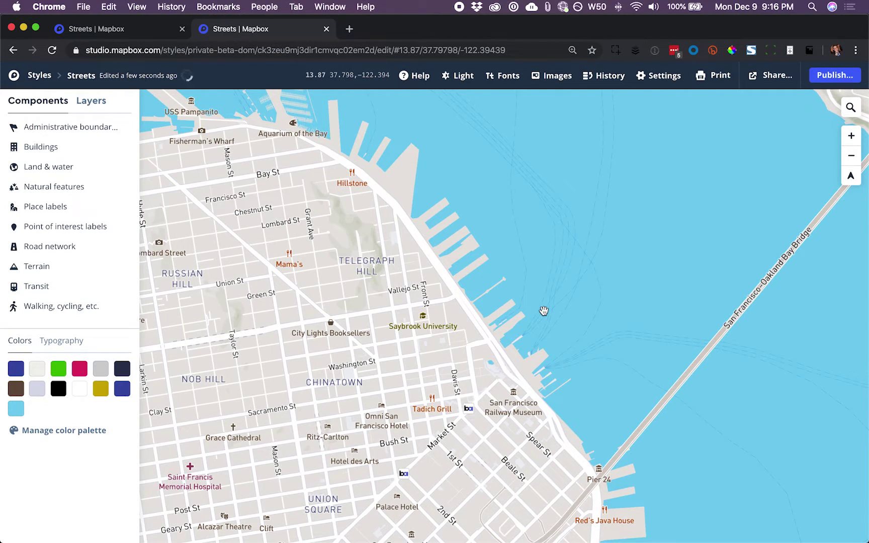
left_click(544, 313)
left_click(544, 334)
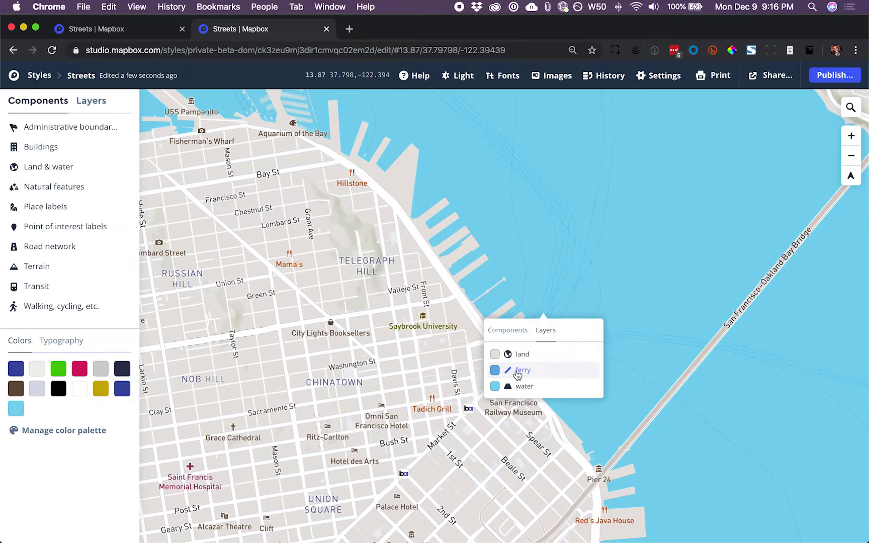
left_click(524, 370)
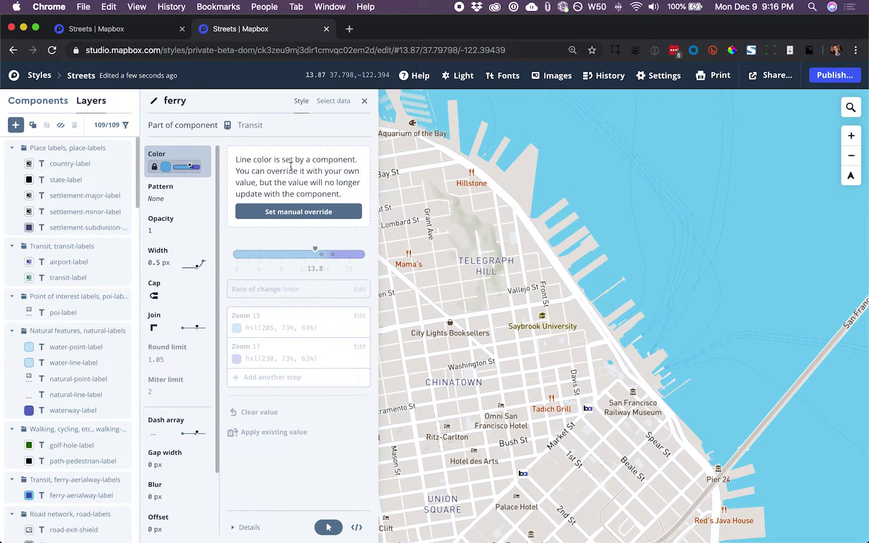
Step: Override the ferry colour ramp, deleting the zoom 15 stop, with one blue #052fff
left_click(293, 212)
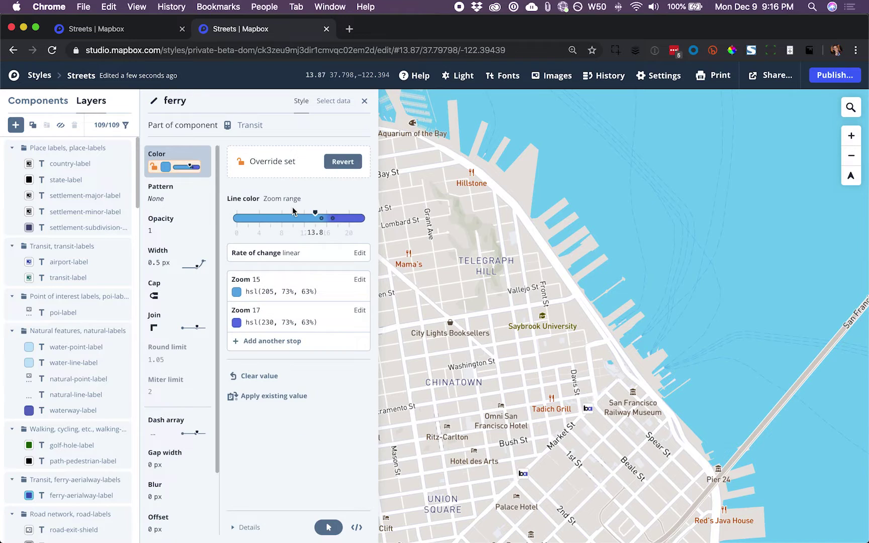
left_click(296, 286)
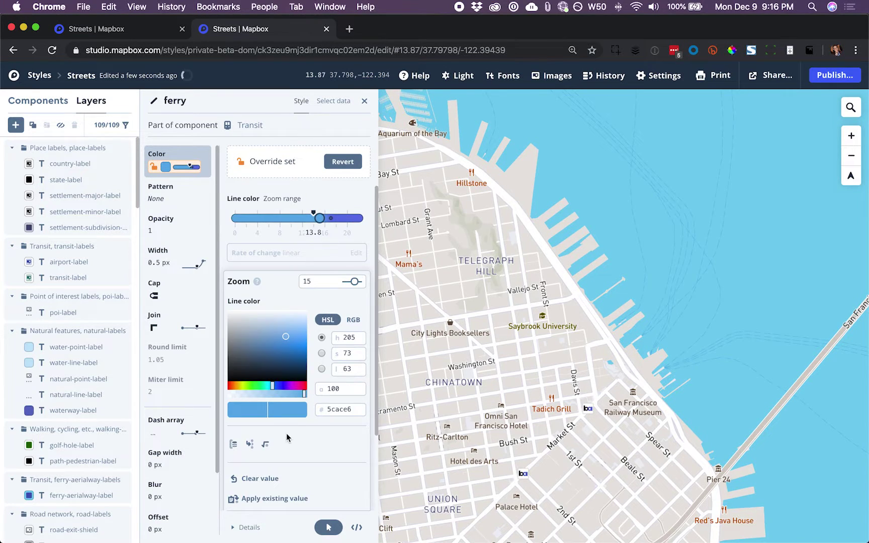
scroll(284, 438, "down", 2)
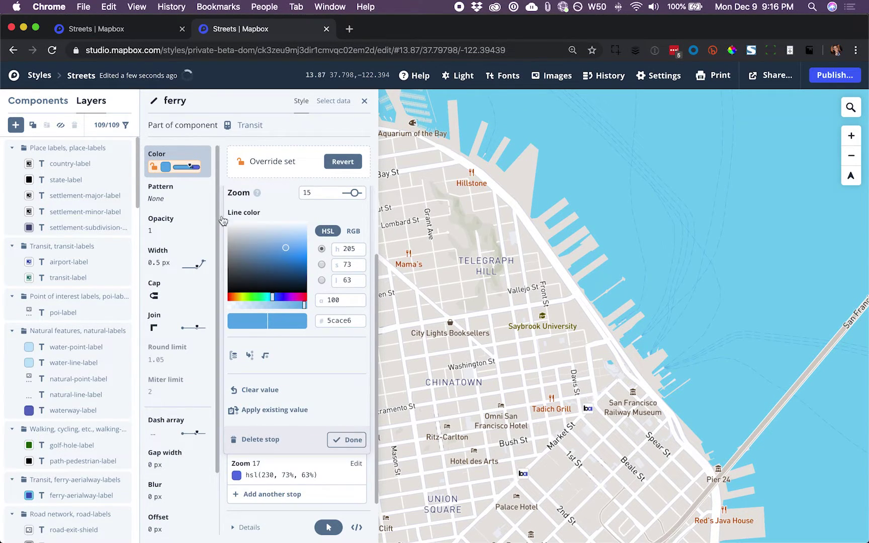
left_click(256, 442)
left_click_drag(282, 242, 325, 246)
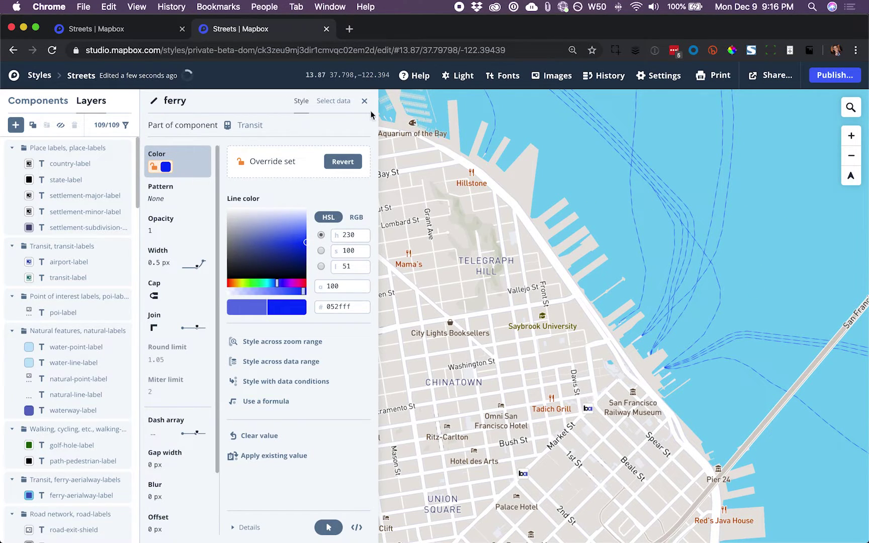
Step: Revert the ferry colour and redo the override as a single saturated blue, #002afa
left_click(340, 161)
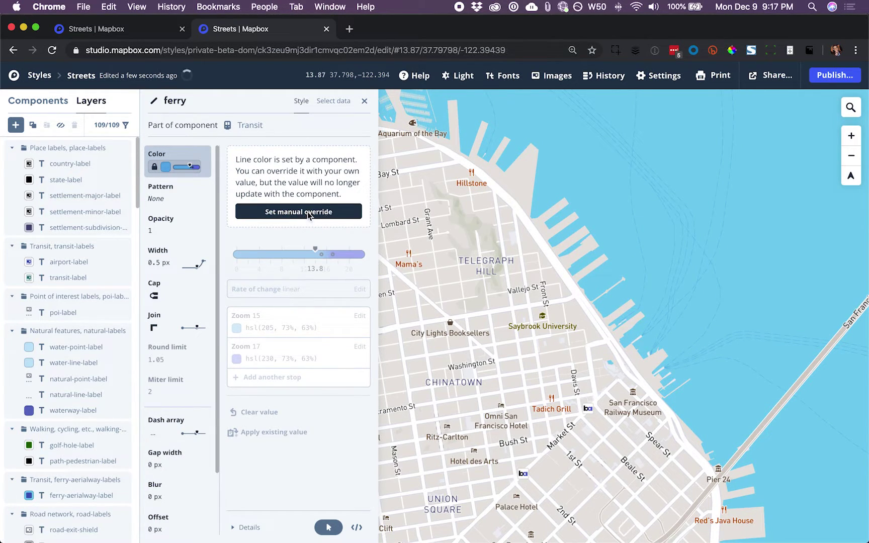
left_click(307, 216)
left_click(257, 290)
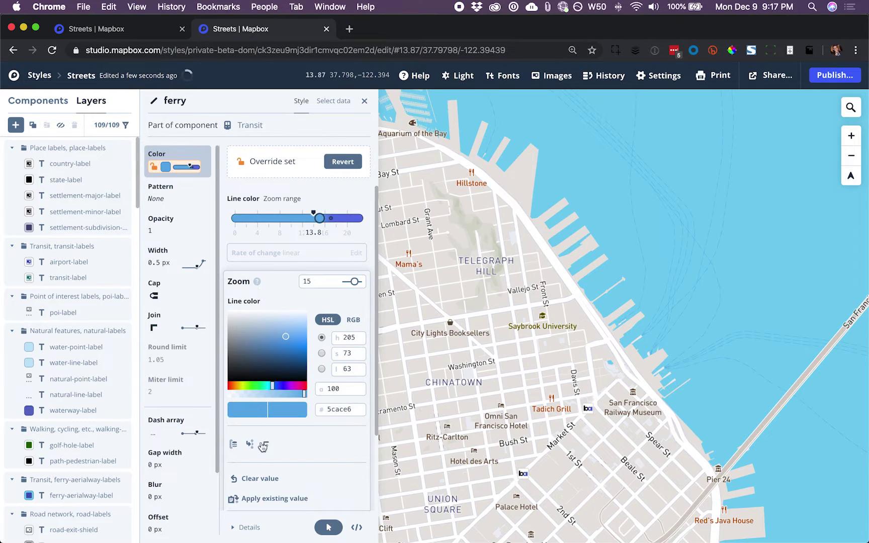
scroll(272, 500, "down", 2)
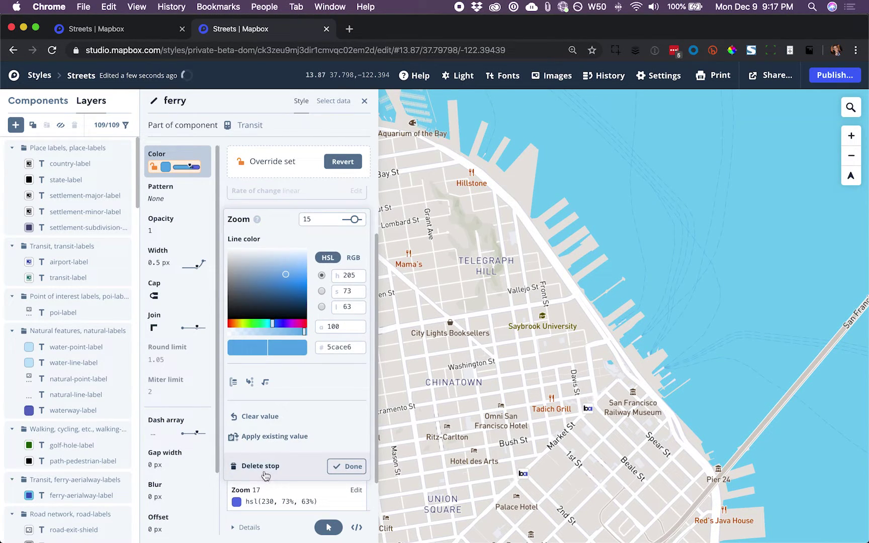
left_click(265, 475)
left_click_drag(291, 254, 323, 247)
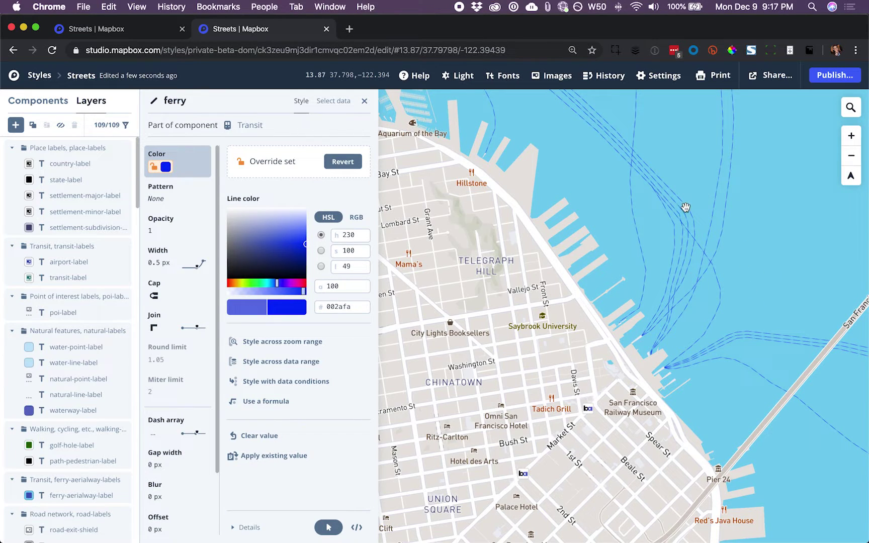
left_click(178, 253)
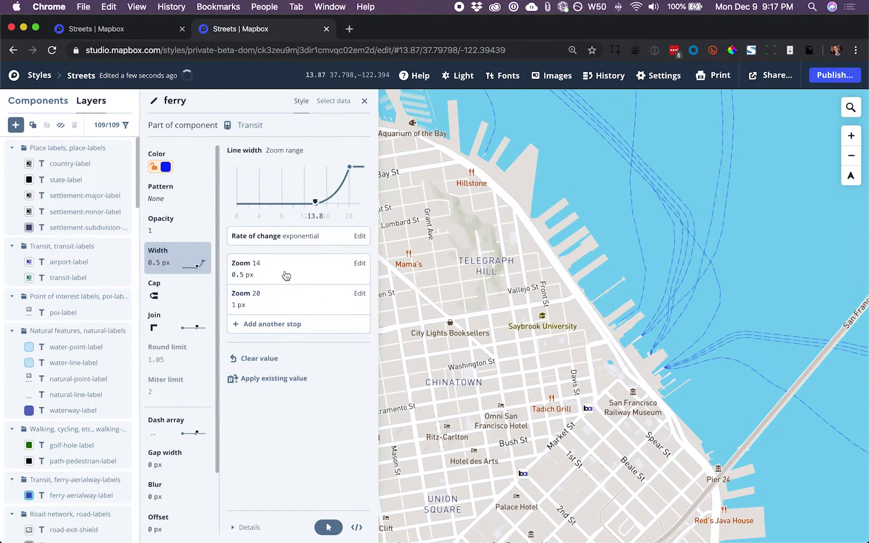
Step: Replace the ferry width's zoom 14 stop with a single 3 px width
left_click(283, 273)
left_click(274, 417)
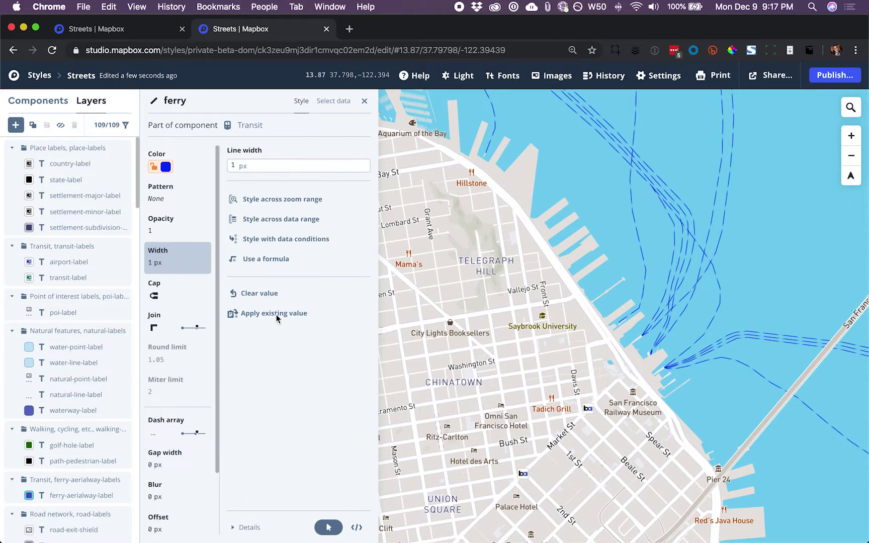
left_click(241, 166)
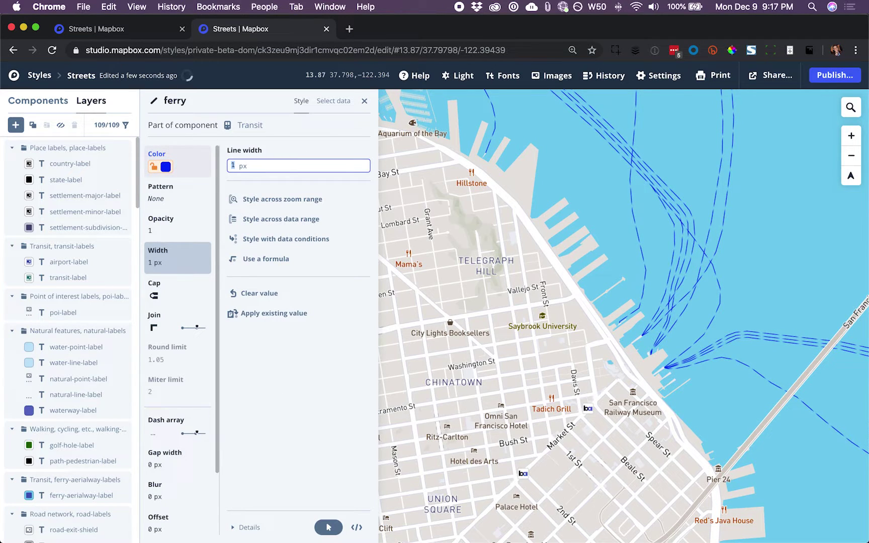
type("3")
key("Tab")
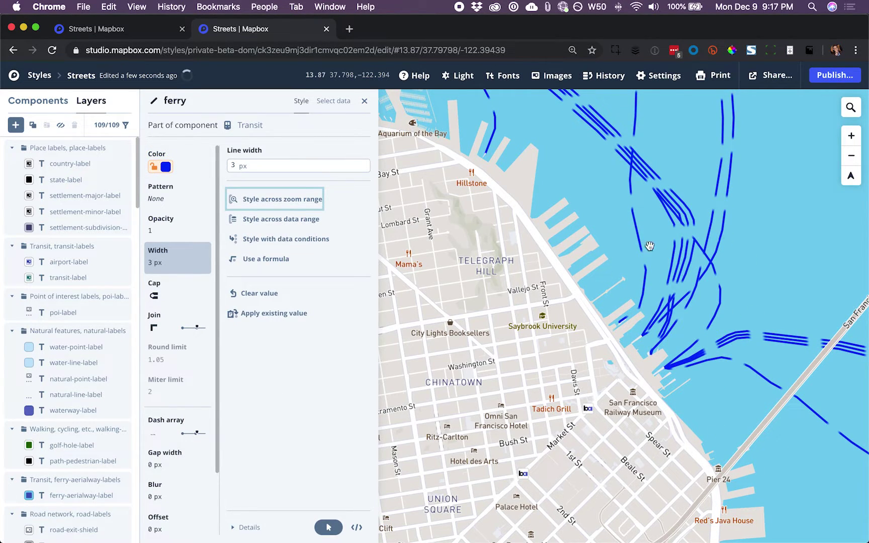
Step: Set the ferry dash array to dash 2, gap 1 at the zoom 0 and zoom 13 stops
left_click(173, 428)
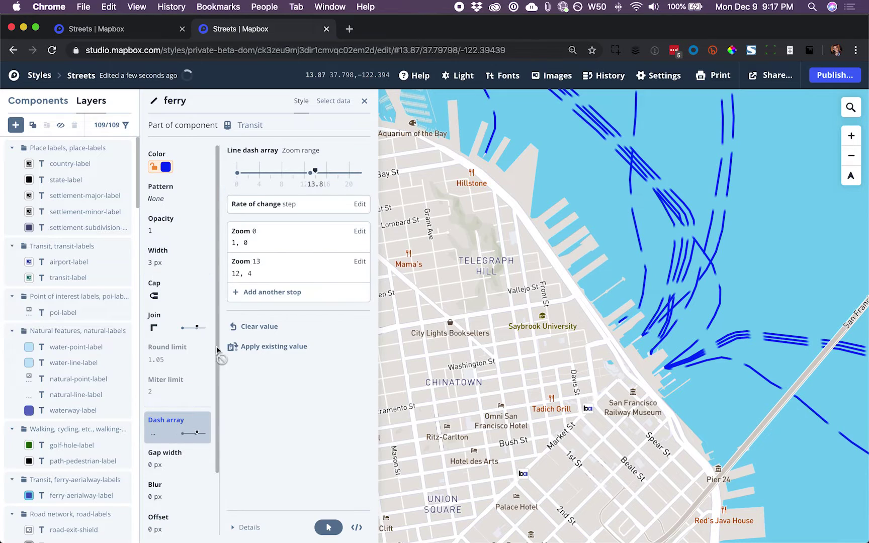
left_click(250, 245)
double_click(238, 264)
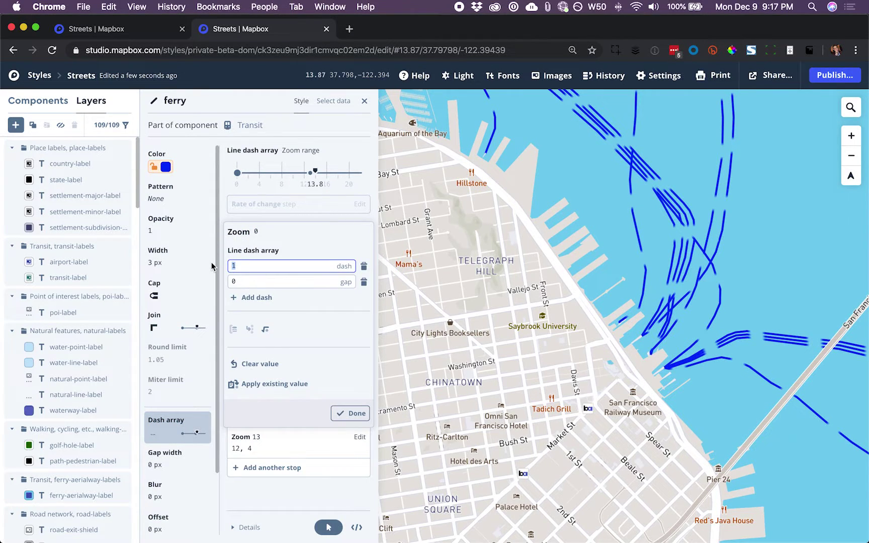
type("2")
key("Tab")
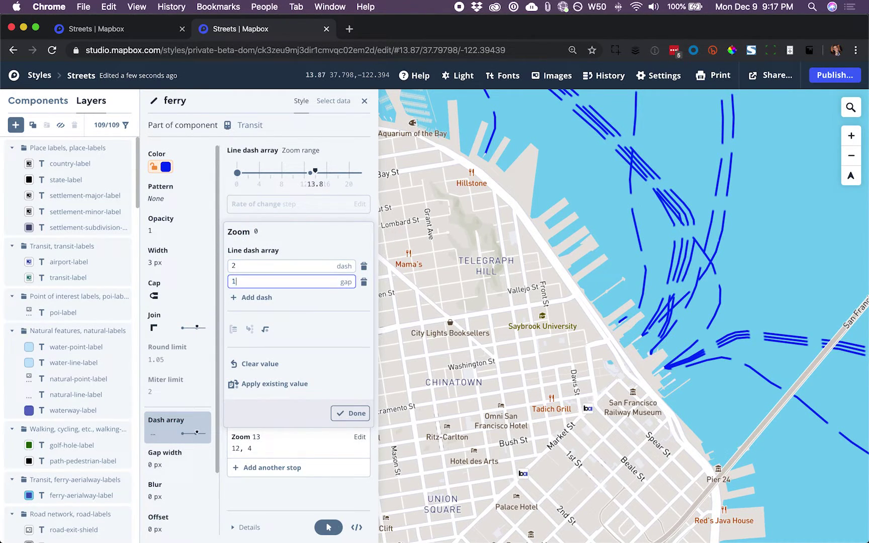
left_click(255, 440)
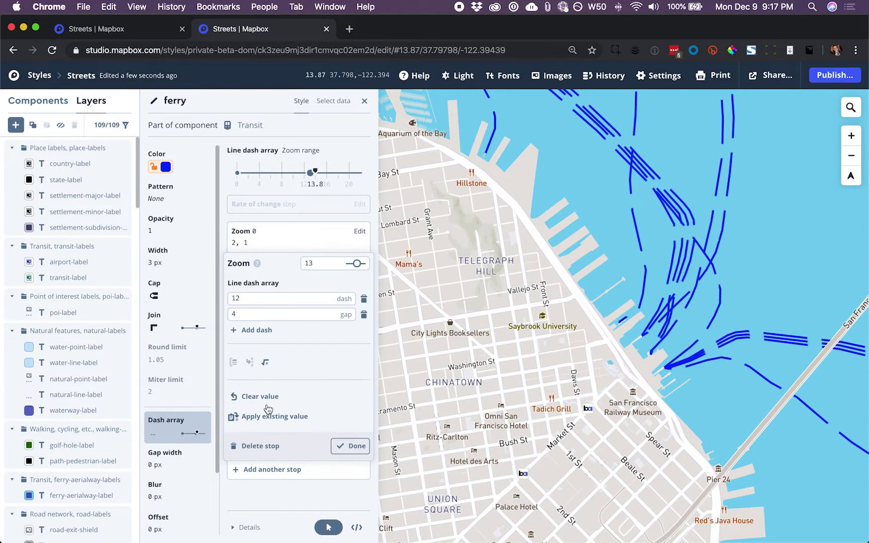
left_click(257, 294)
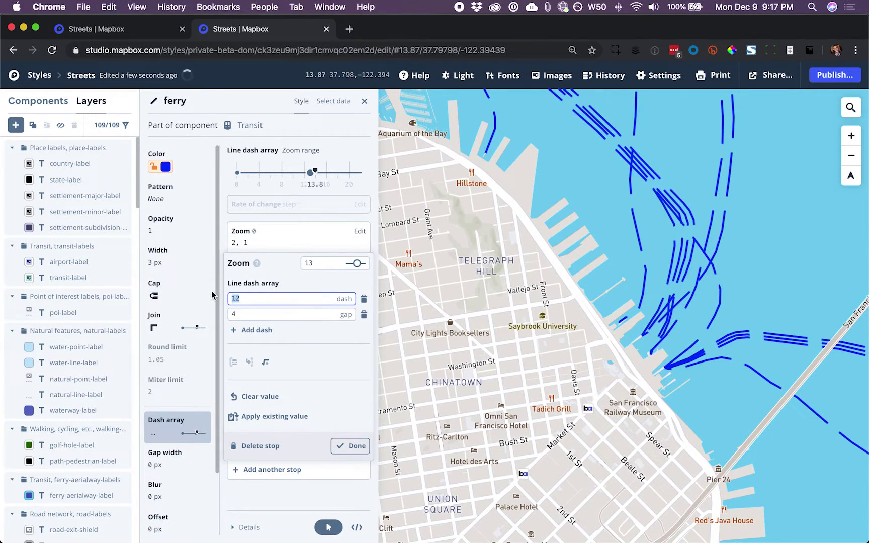
key("Tab")
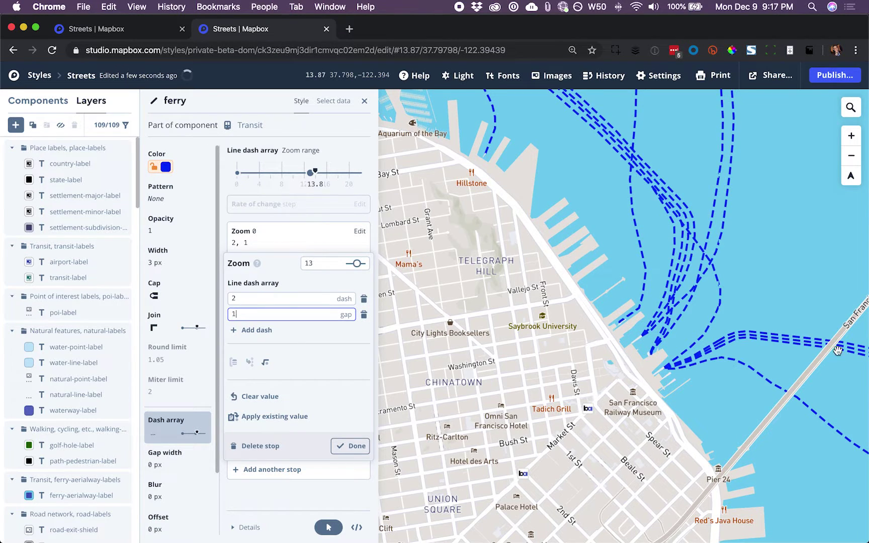
left_click(625, 315)
left_click_drag(716, 245, 709, 285)
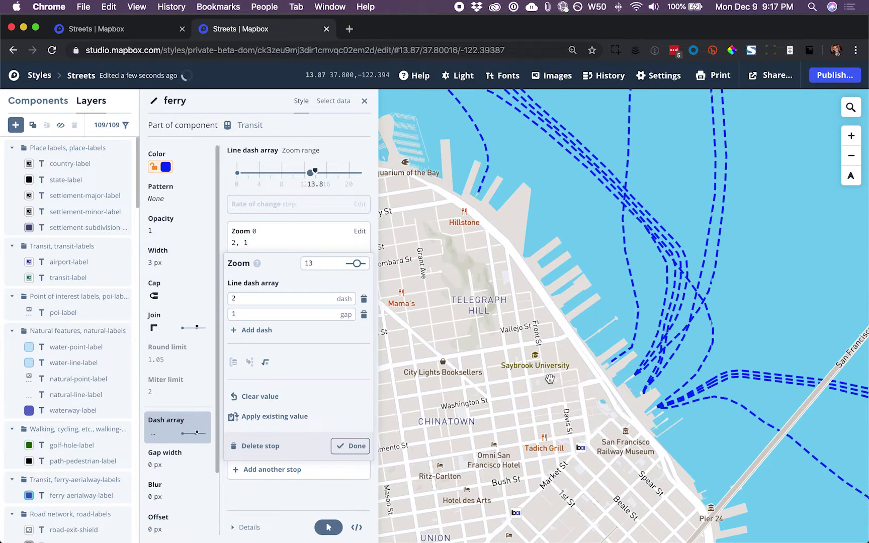
Step: Hide the poi-label layer found near Saybrook University, close its panel, and zoom out
left_click(533, 359)
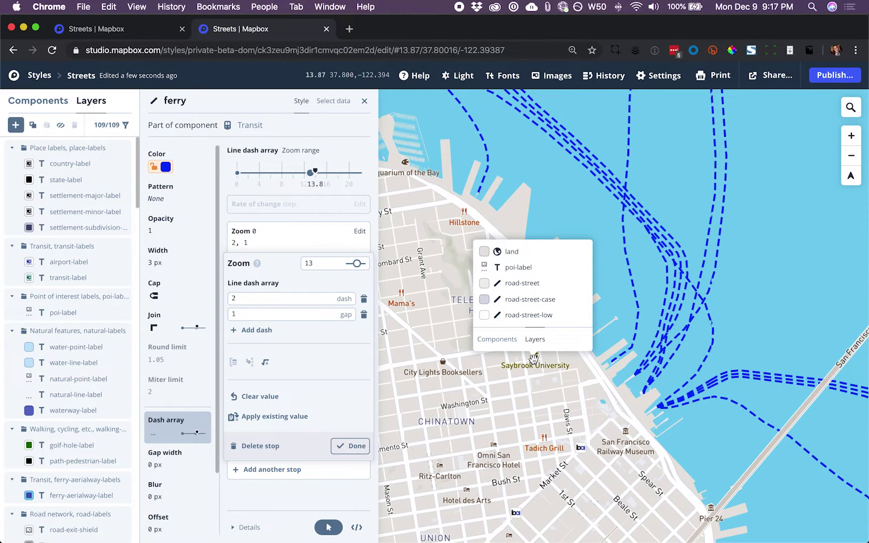
left_click(523, 267)
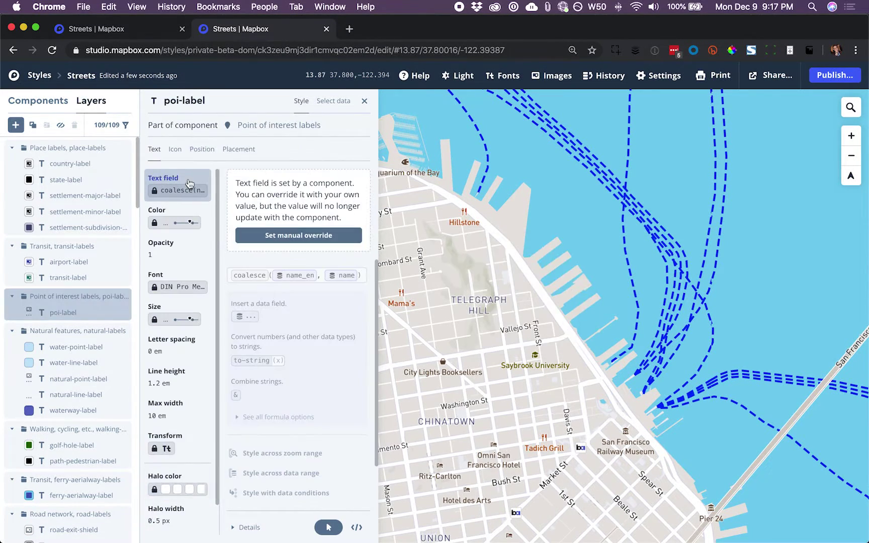
left_click(60, 126)
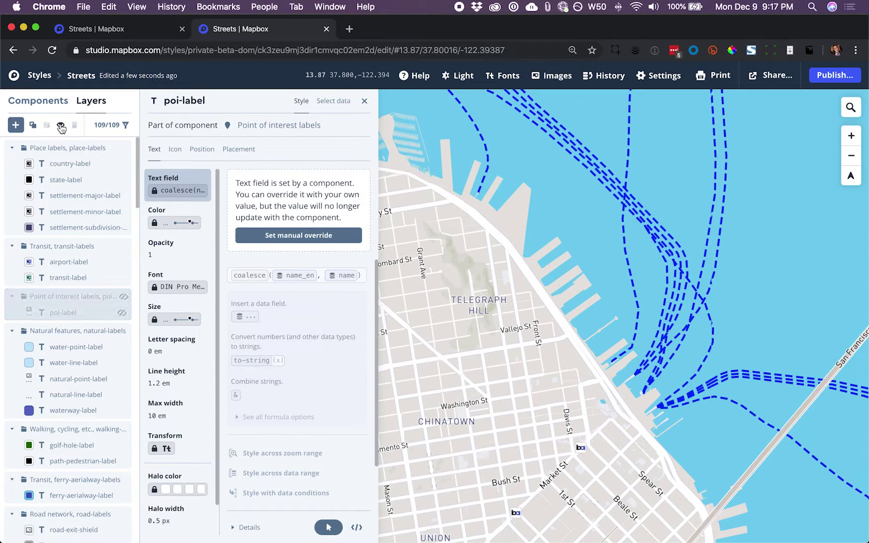
left_click(364, 101)
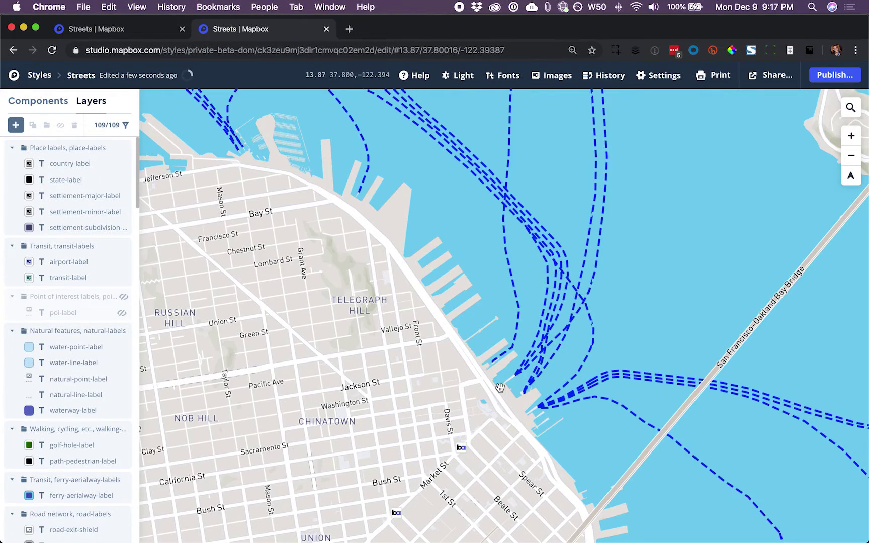
scroll(508, 386, "down", 5)
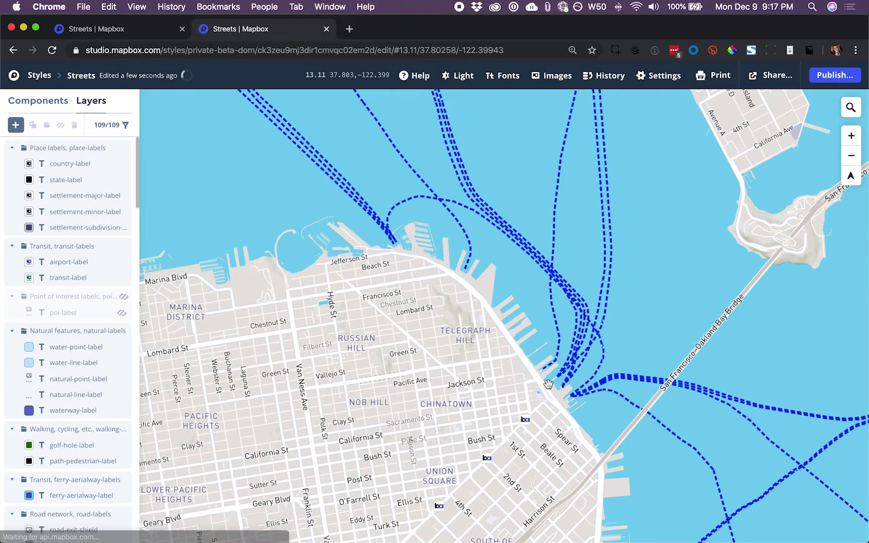